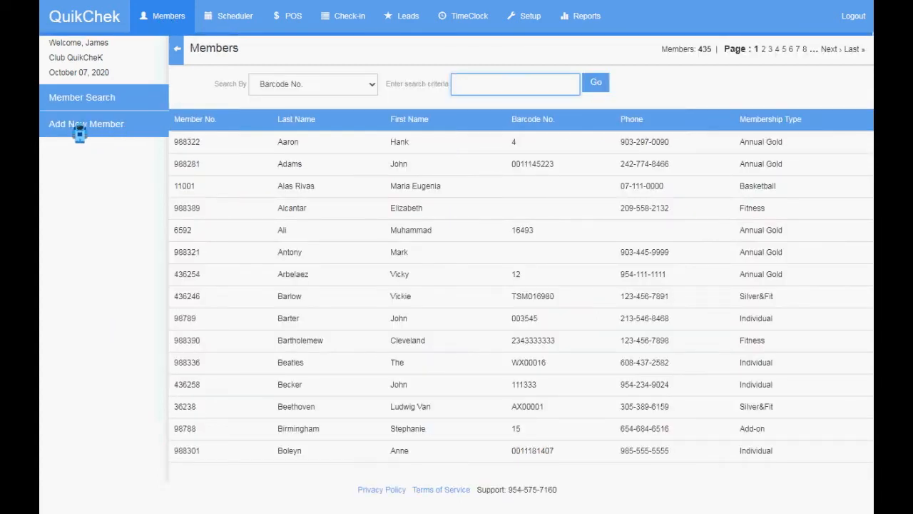
Step: Open an existing member's record, then start a blank new member form
click(330, 368)
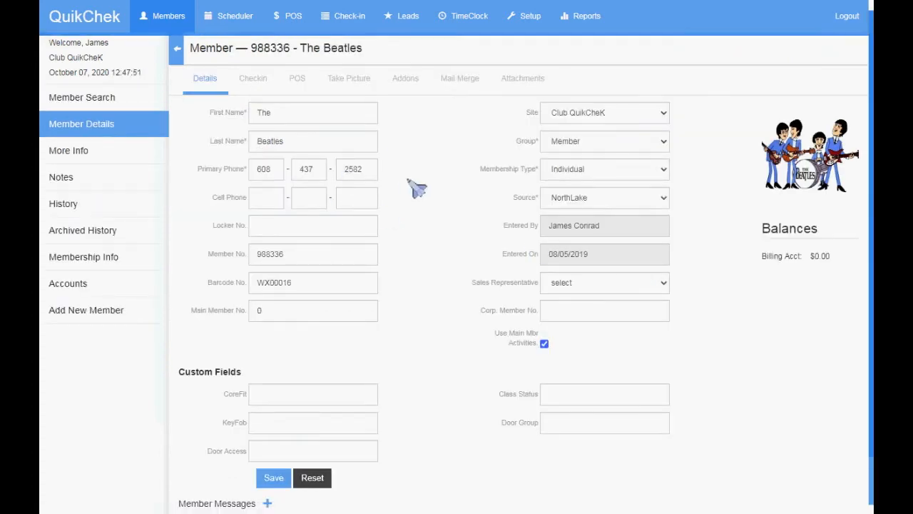
click(86, 311)
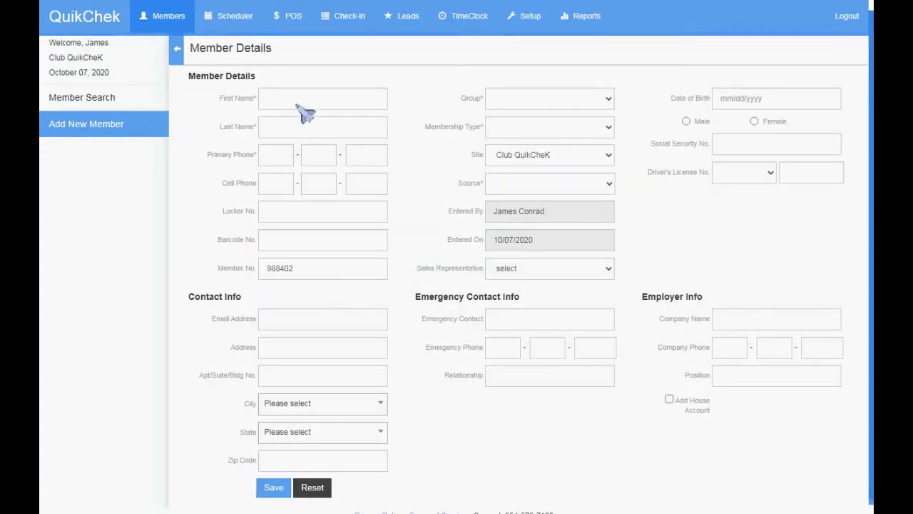
Step: Enter the new member's first and last name
click(306, 102)
text(Vincent)
key(Tab)
text(Van Gogh)
Step: Enter the primary and cell phone numbers and the member's barcode number
key(Tab)
text(954 - 555 - )
text(1212)
key(Tab)
text(818-555-1212)
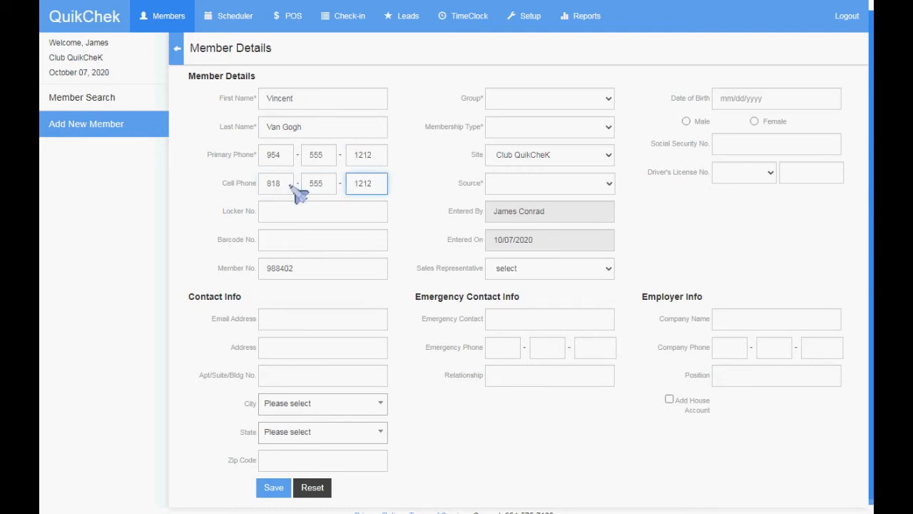
key(Tab)
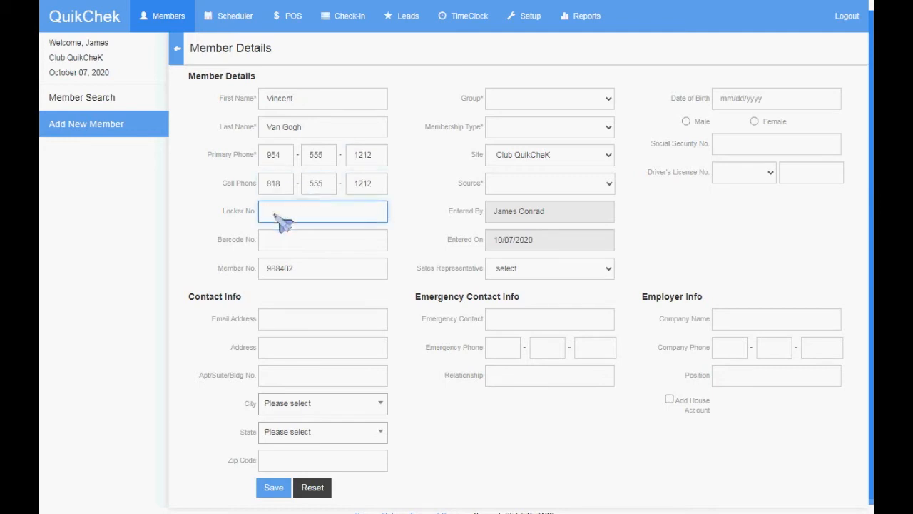
click(288, 238)
text(1234656)
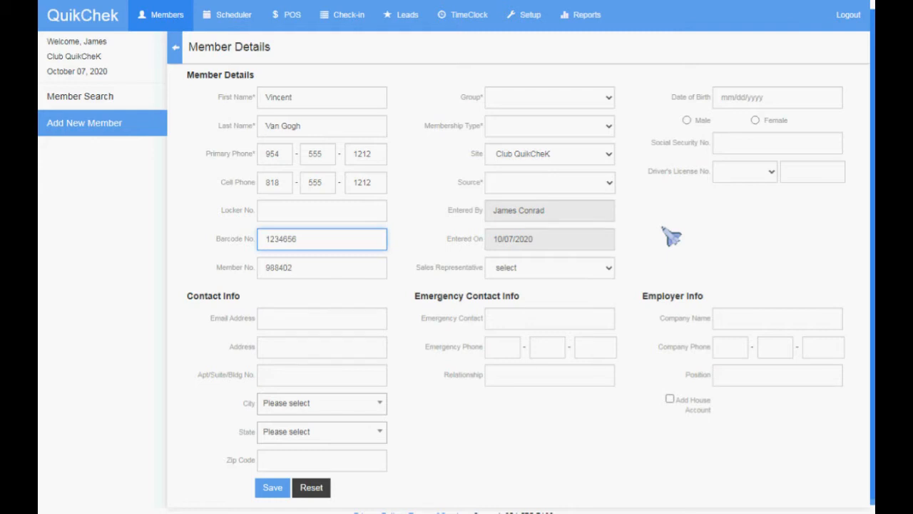
Step: Fill in the member's e-mail address and street address
click(300, 321)
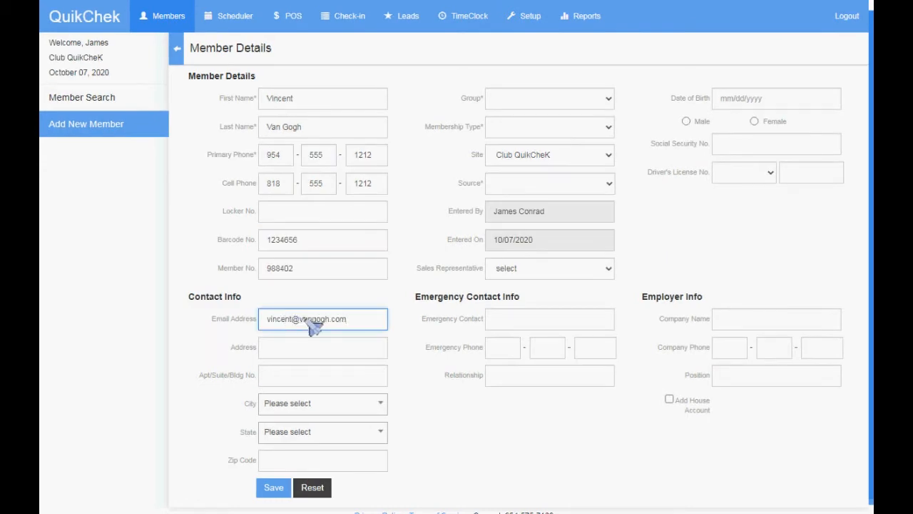
key(Tab)
Step: Choose Miami as the city from the City dropdown
key(Tab)
key(Tab)
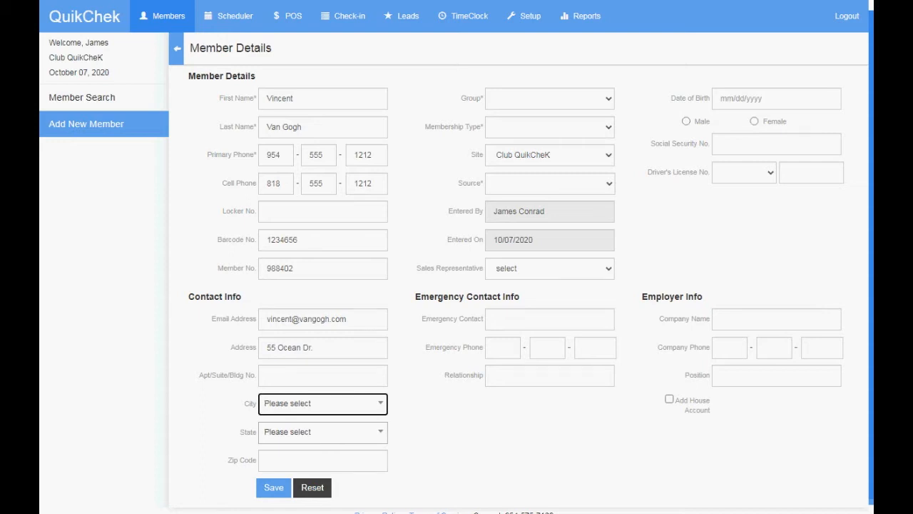
key(Return)
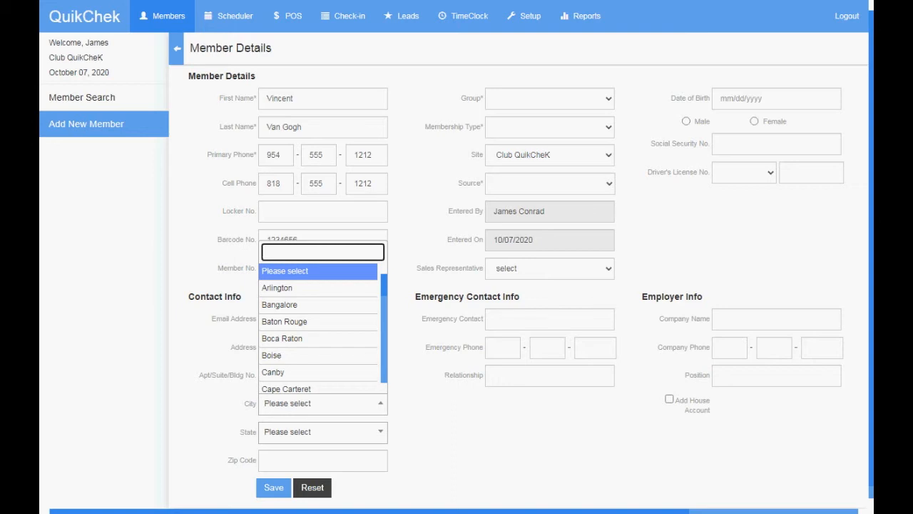
text(s)
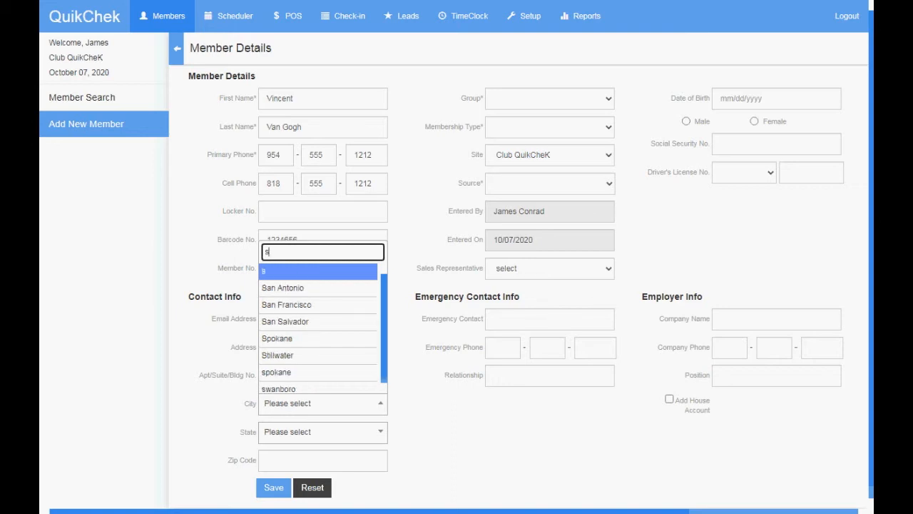
key(BackSpace)
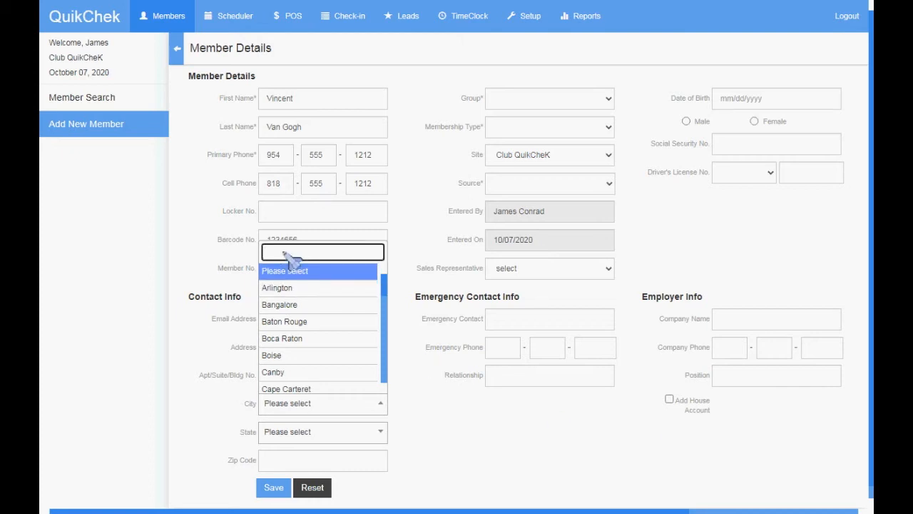
text(Miami)
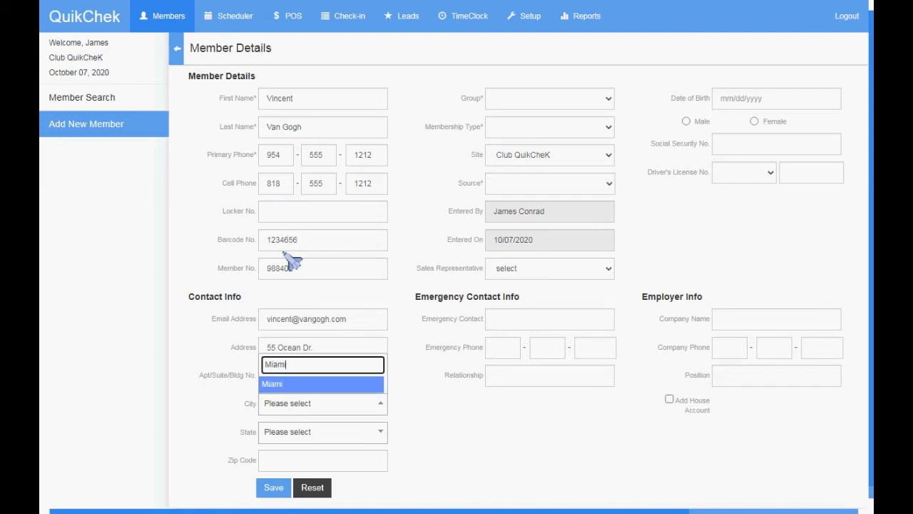
click(418, 394)
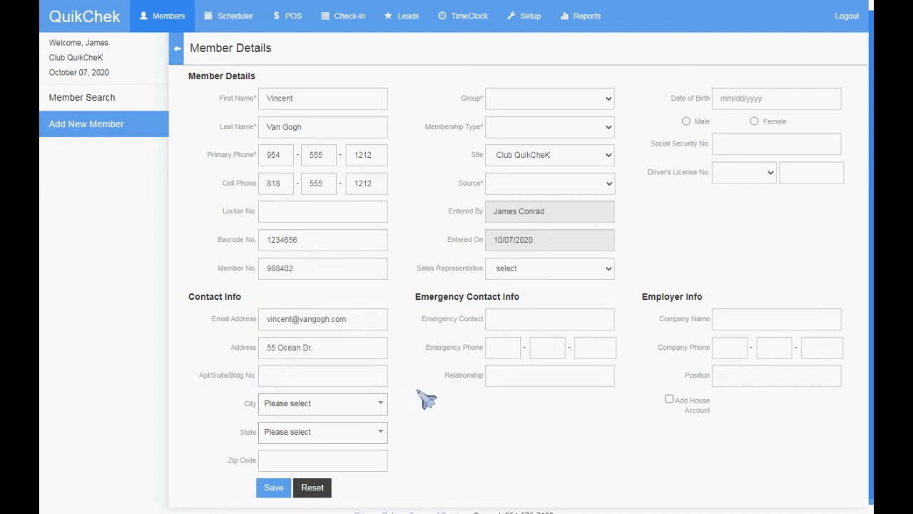
click(287, 408)
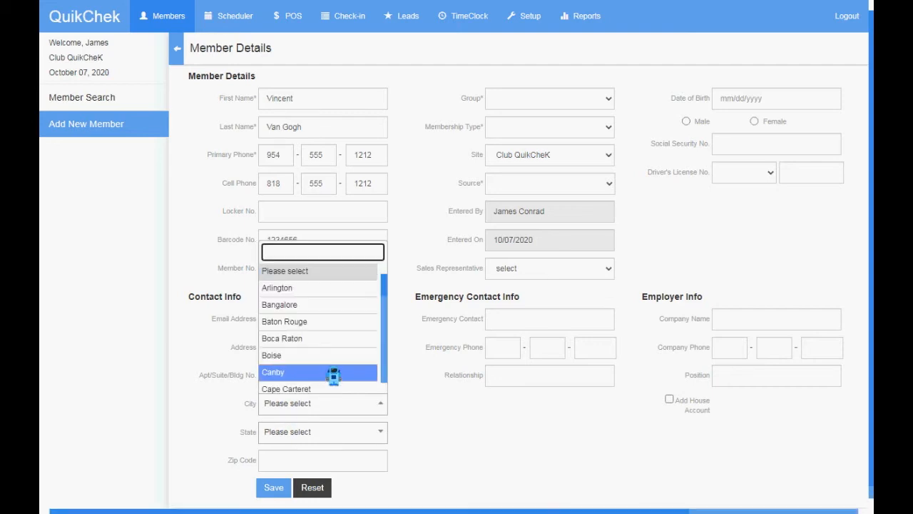
text(Miami)
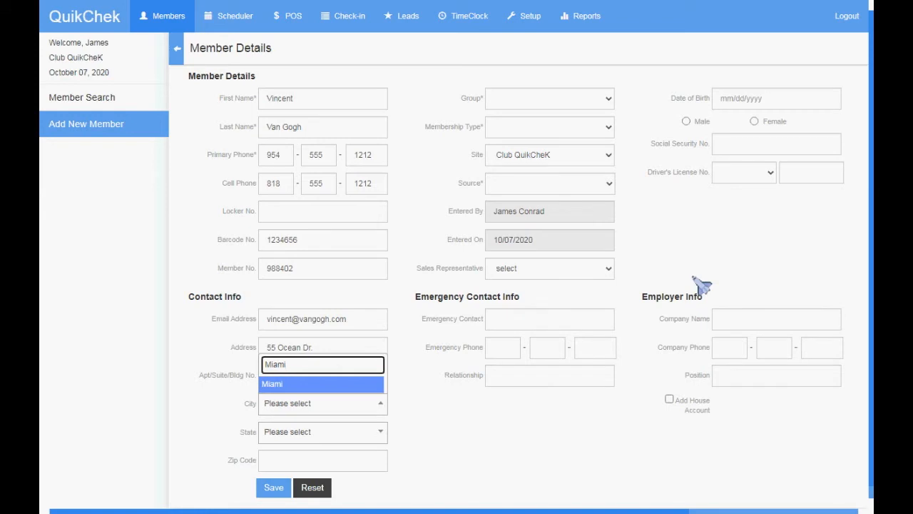
key(Return)
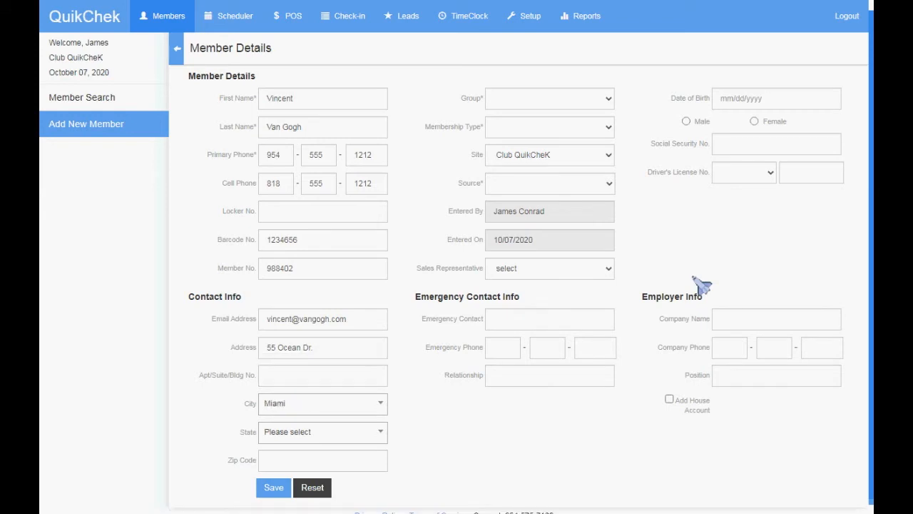
Step: Select WY as the state, enter the zip code, and submit the form
click(286, 437)
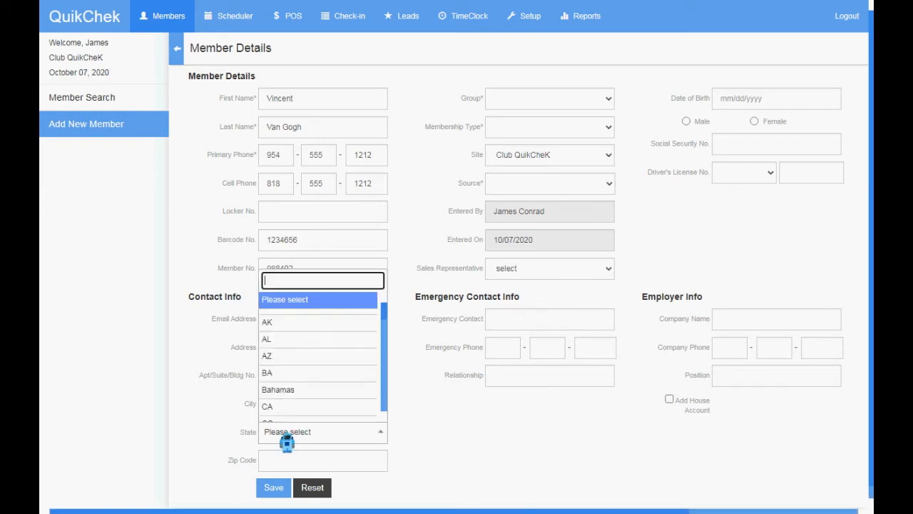
text(w)
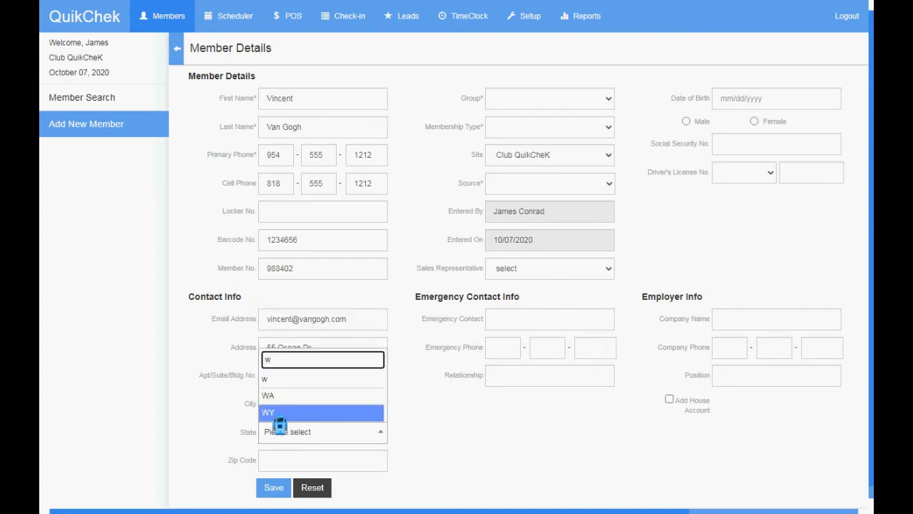
click(280, 417)
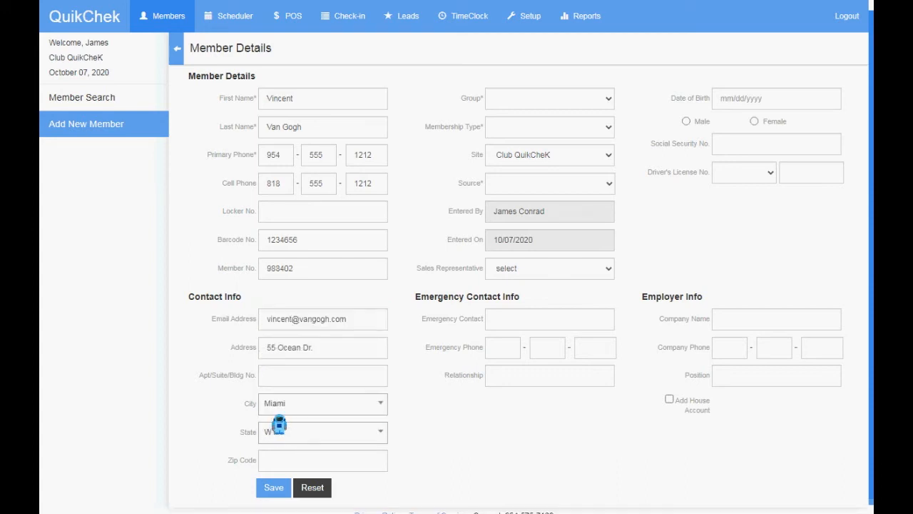
click(308, 464)
text(98585)
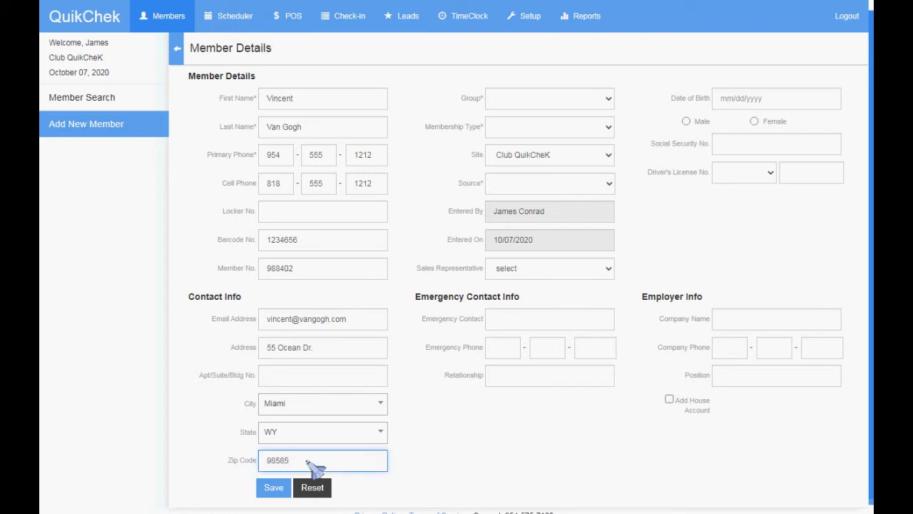
key(Return)
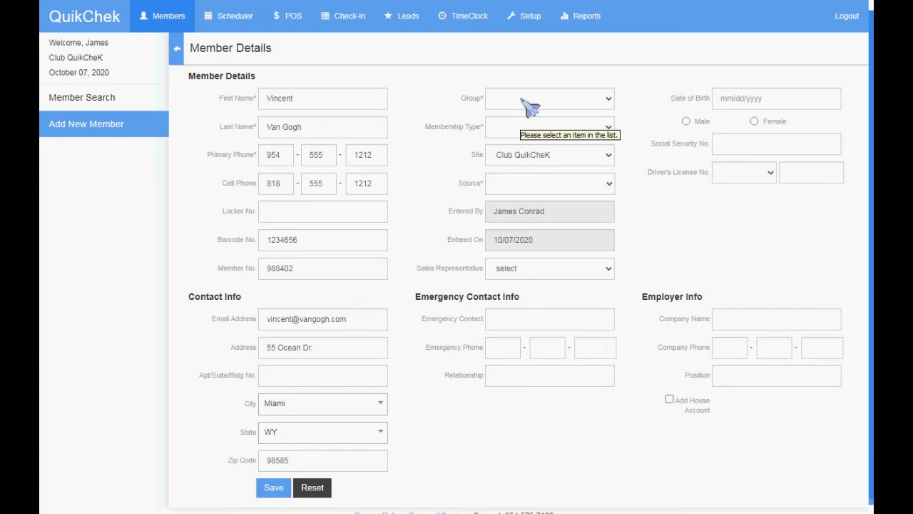
Step: Set group to Member, membership type to Couple, and source to Live In Area
click(525, 102)
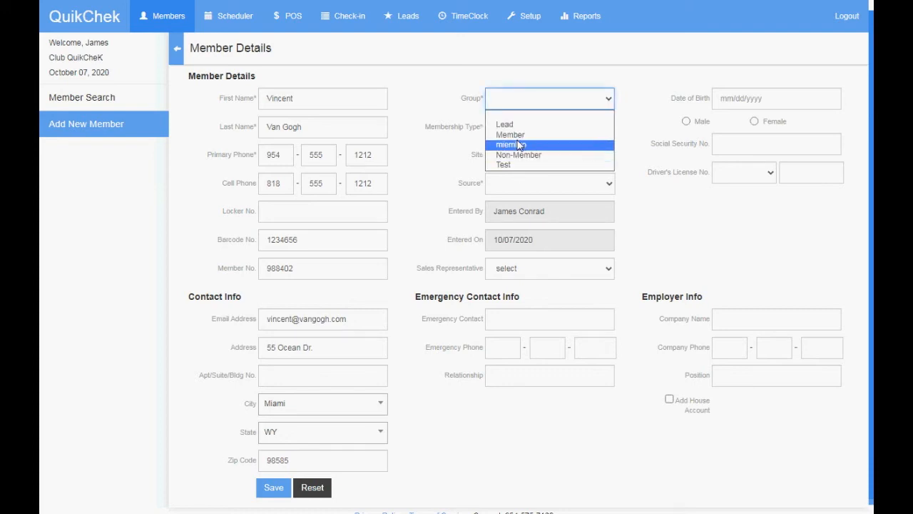
click(519, 135)
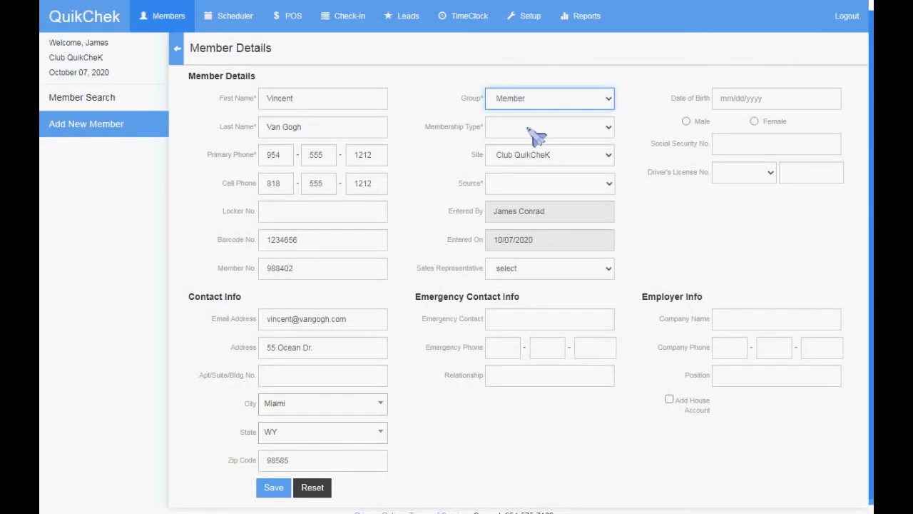
click(534, 128)
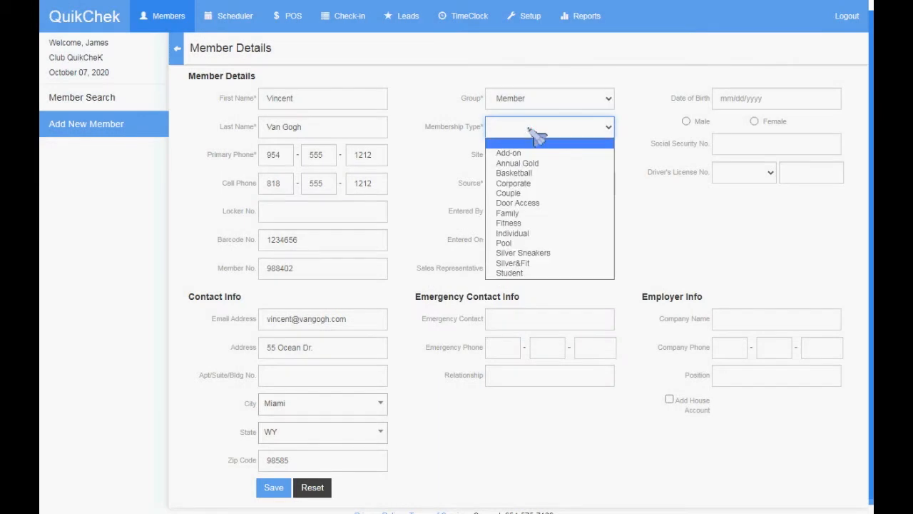
click(519, 194)
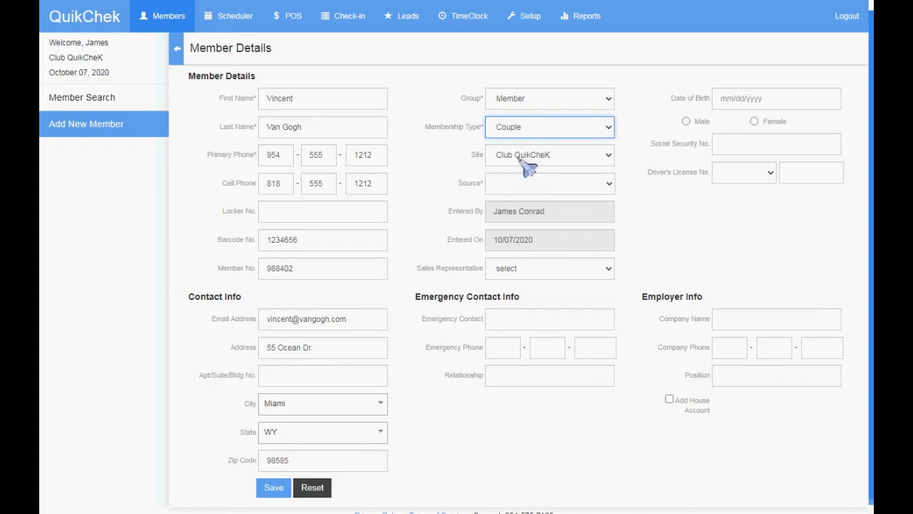
click(528, 164)
click(464, 175)
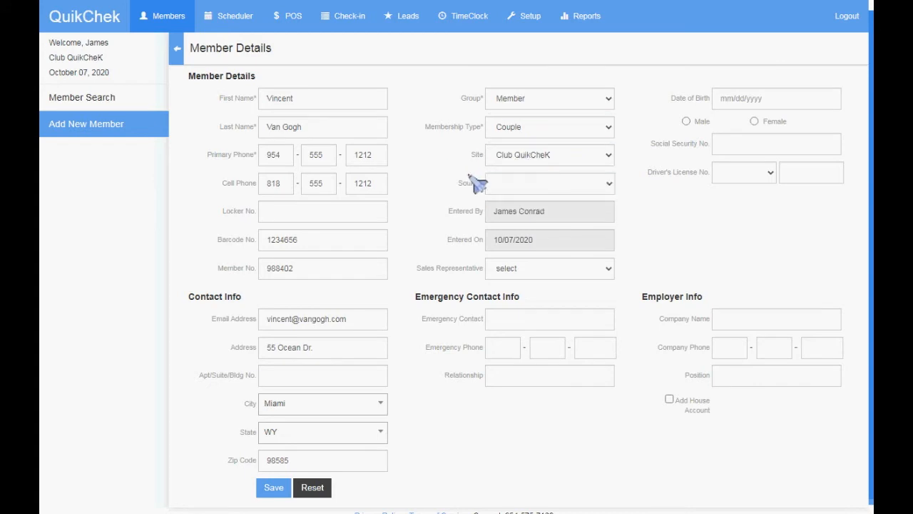
click(533, 187)
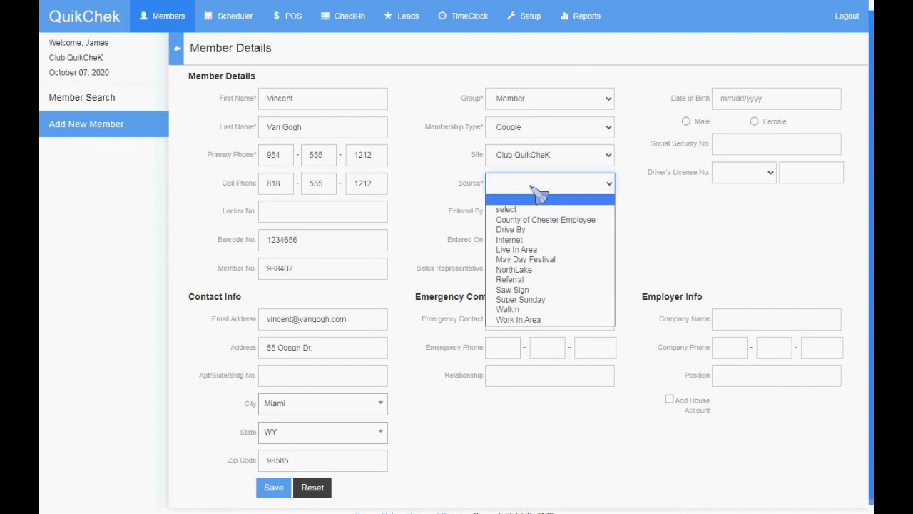
click(523, 249)
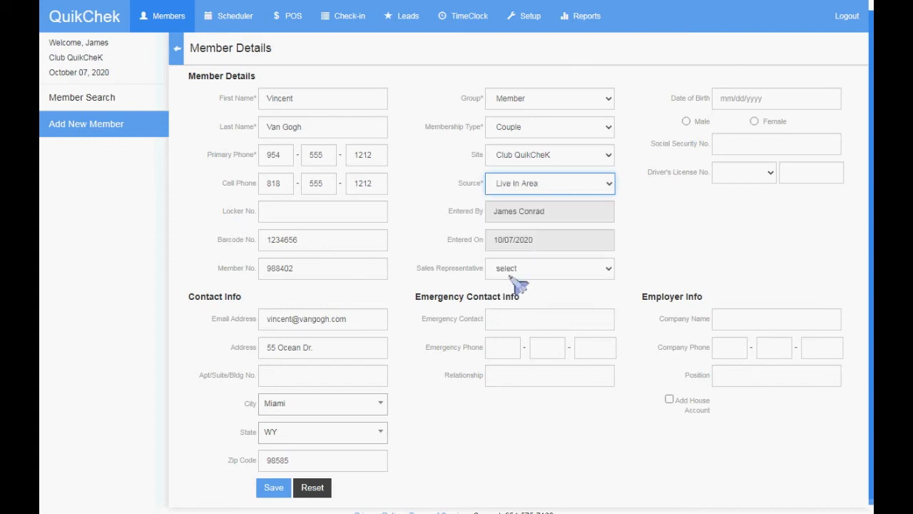
drag(554, 212, 437, 227)
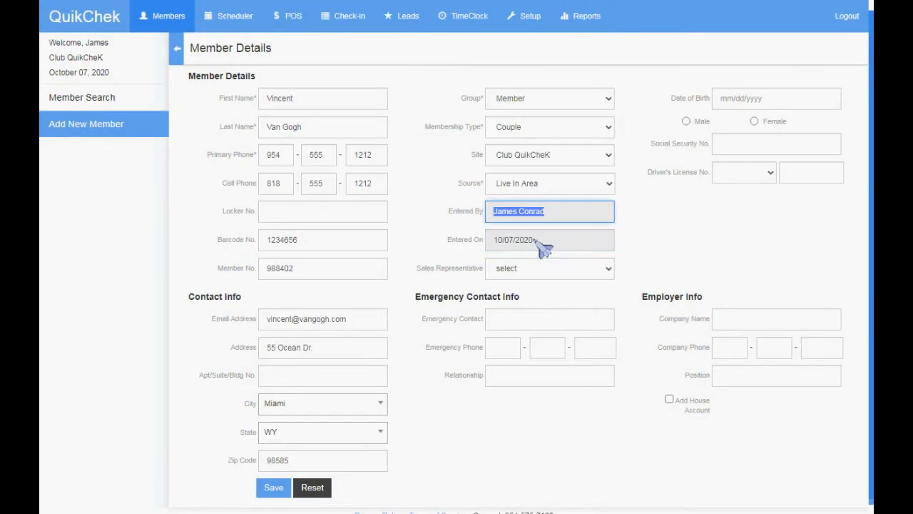
drag(540, 244, 446, 236)
Step: Assign a sales representative and enter the emergency contact's name
click(513, 274)
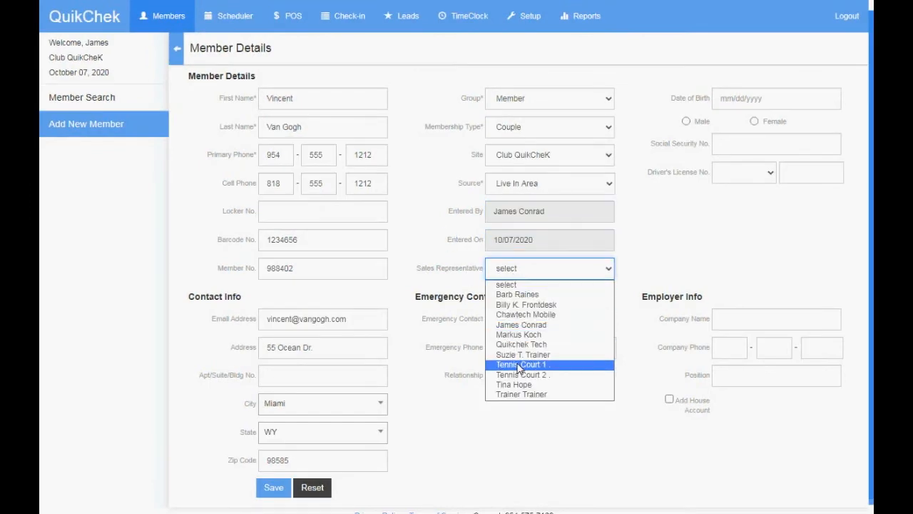
click(514, 384)
click(528, 322)
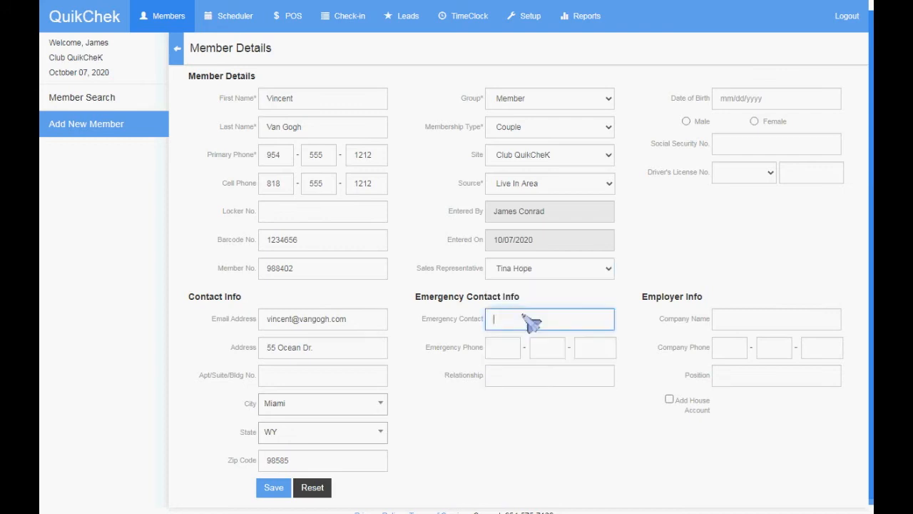
Step: Enter the emergency contact's phone number and relationship Friend
click(504, 348)
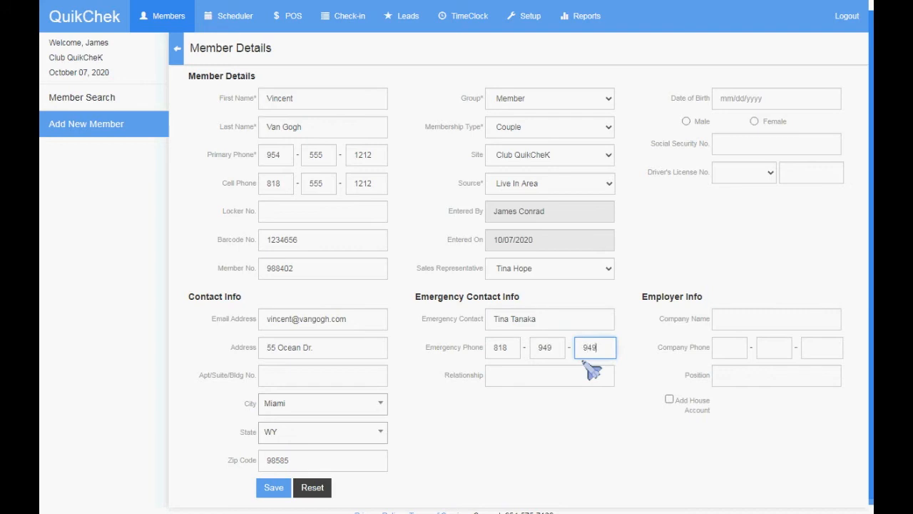
click(579, 375)
text(Friend)
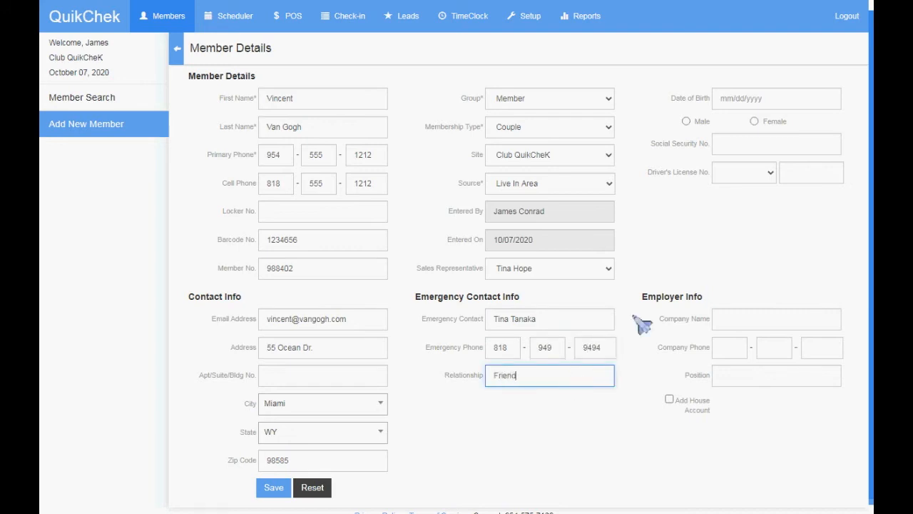
Step: Enter the member's date of birth and set gender to Male
click(832, 104)
text(04/15)
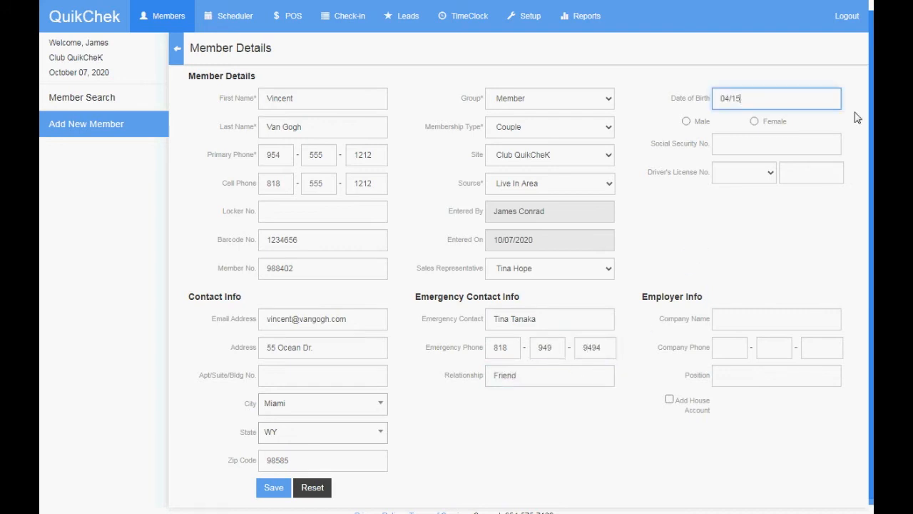
text(/)
click(745, 104)
text(1863)
click(755, 121)
click(687, 122)
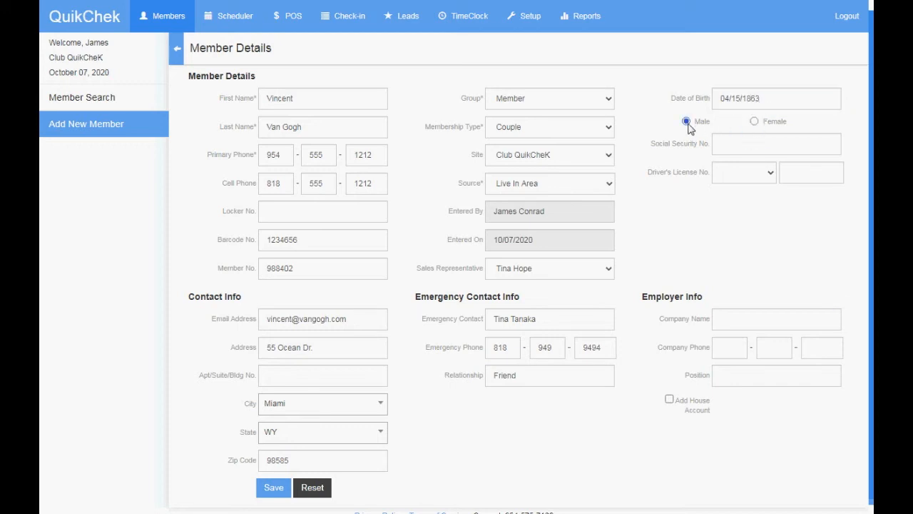
click(754, 101)
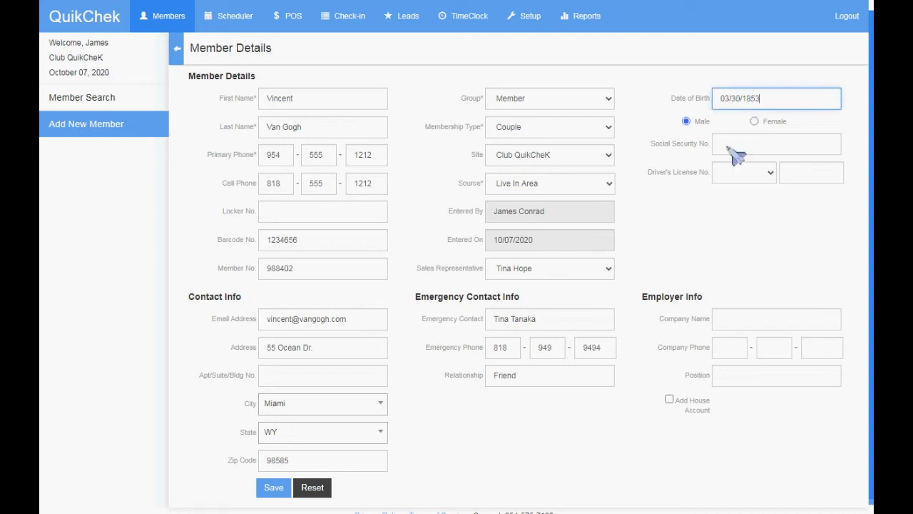
click(728, 147)
click(676, 178)
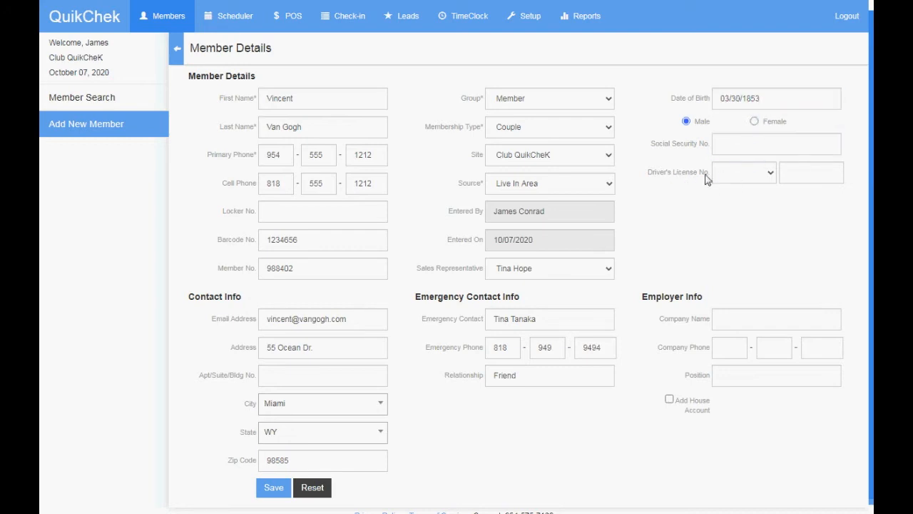
Step: Fill in company name Painter, company phone, and position Painter, then save the member
click(738, 318)
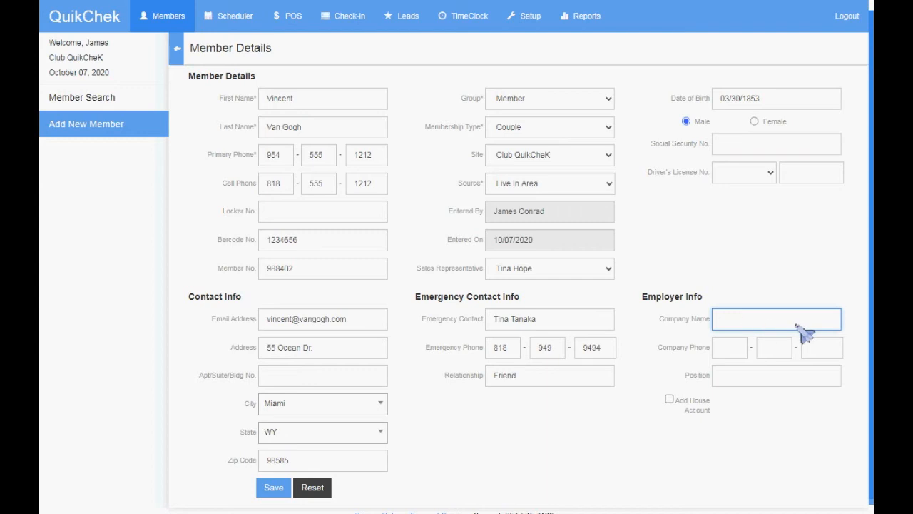
text(Painter)
key(Tab)
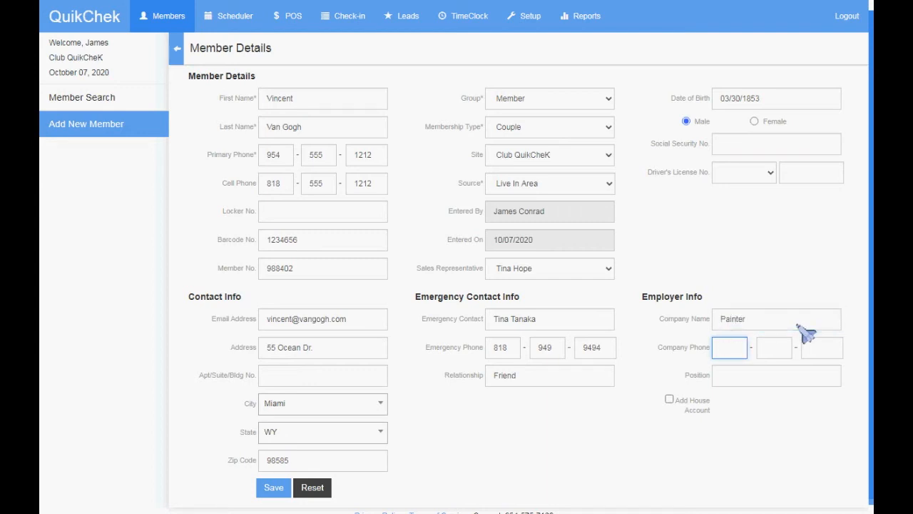
text(5555555555)
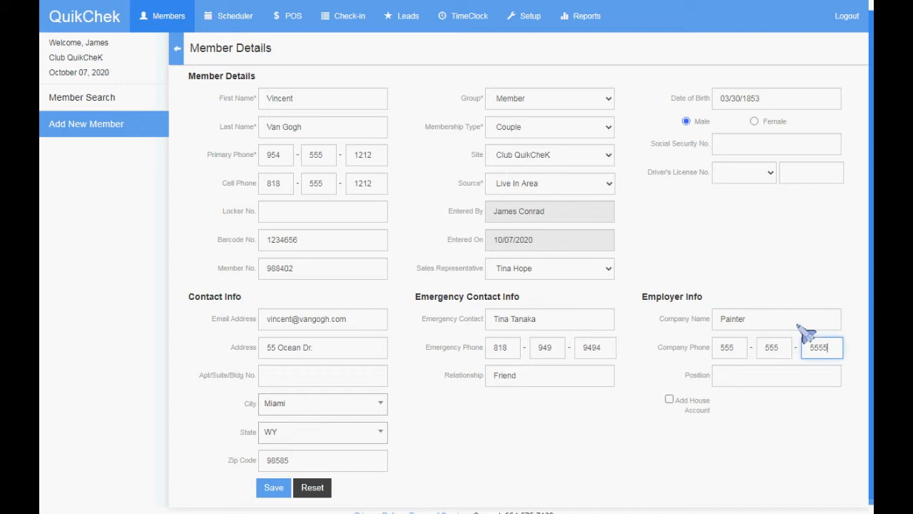
click(774, 375)
text(Painter)
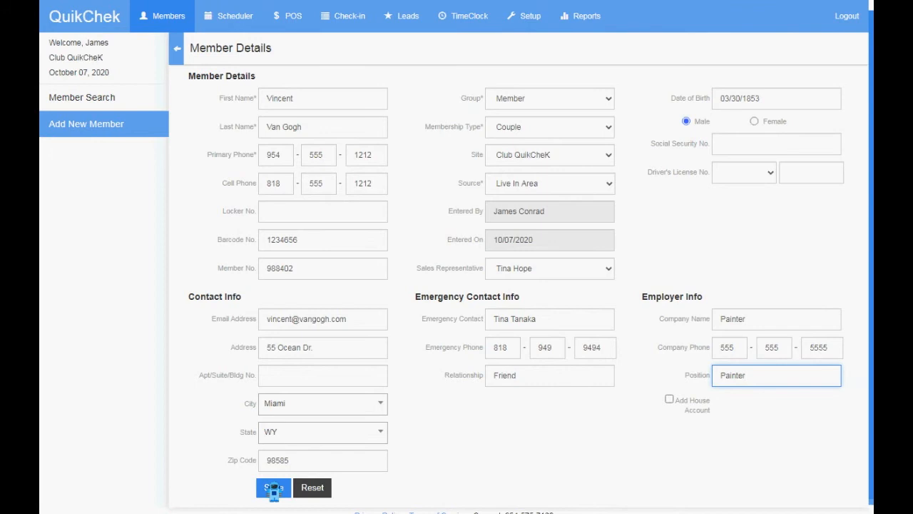
key(Return)
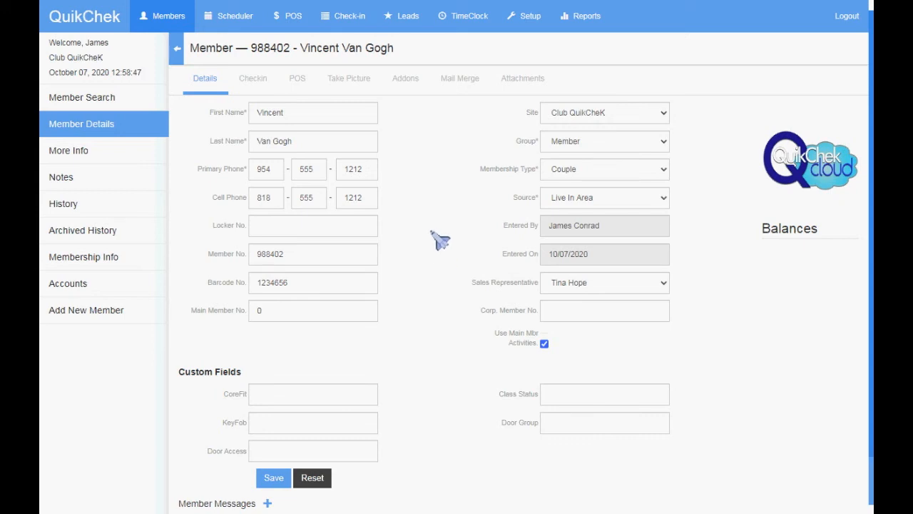
drag(289, 257, 258, 255)
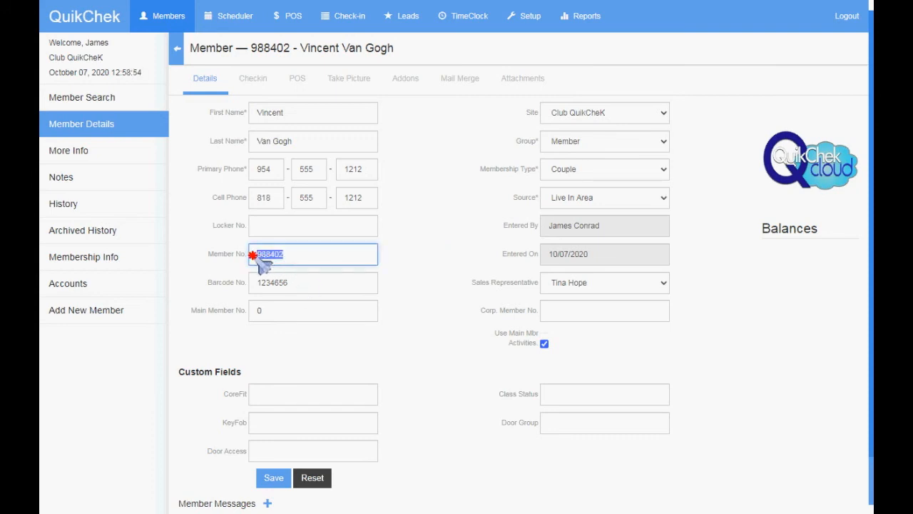
click(296, 263)
Step: Search members by first name and open the matching Pool member's record
click(77, 90)
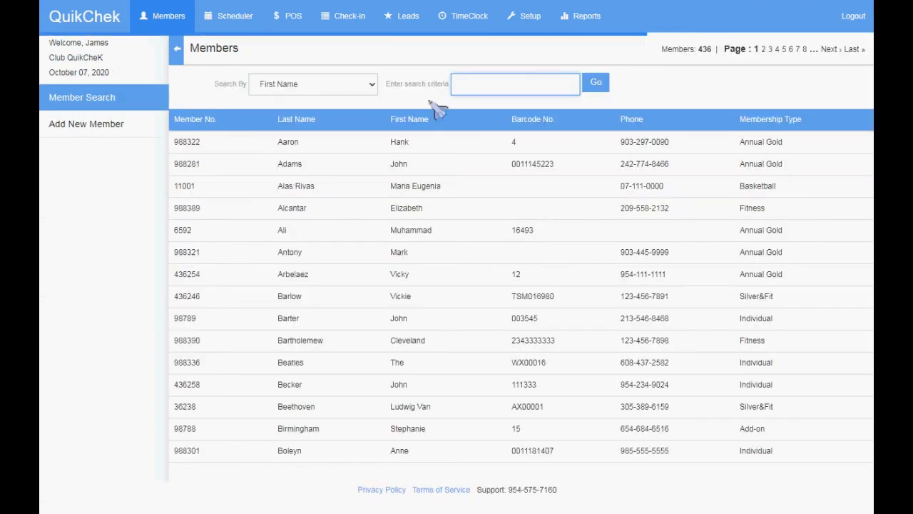
click(489, 85)
text(tina)
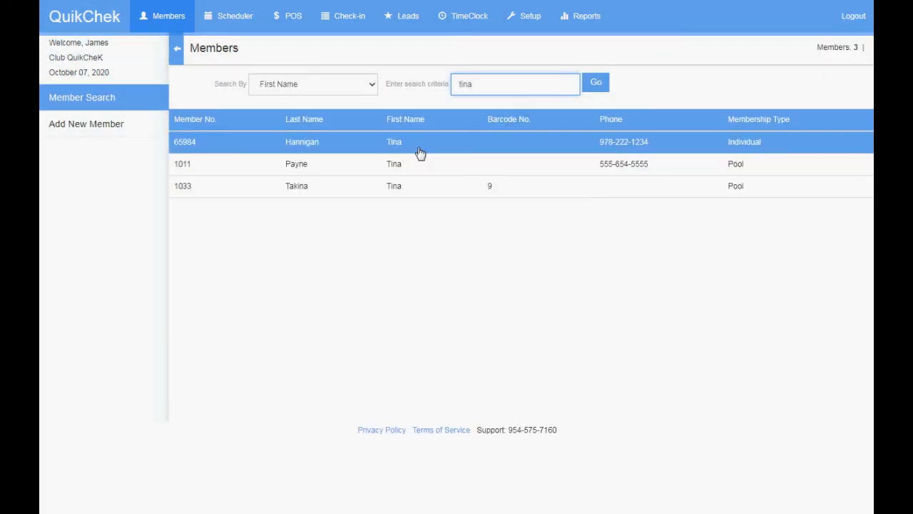
click(329, 192)
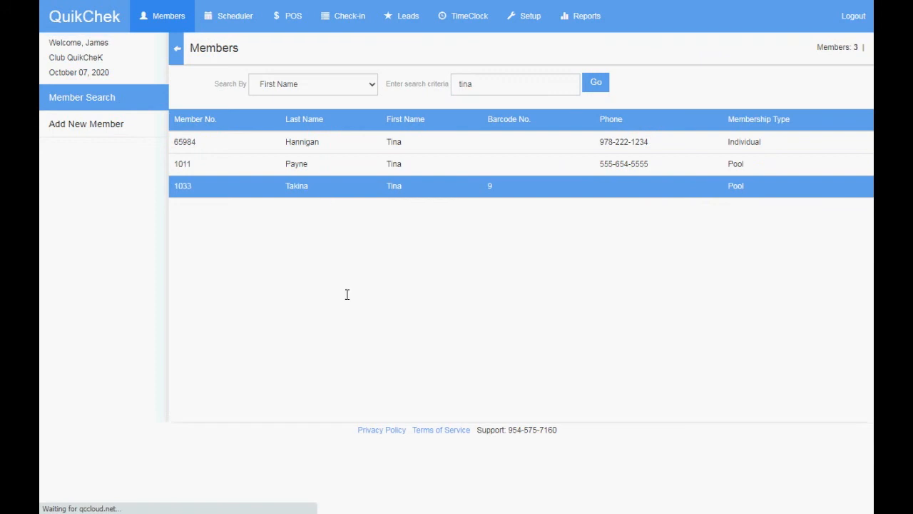
Step: Replace the Main Member No. 0 with the new member's number and save
click(235, 312)
drag(187, 313, 245, 314)
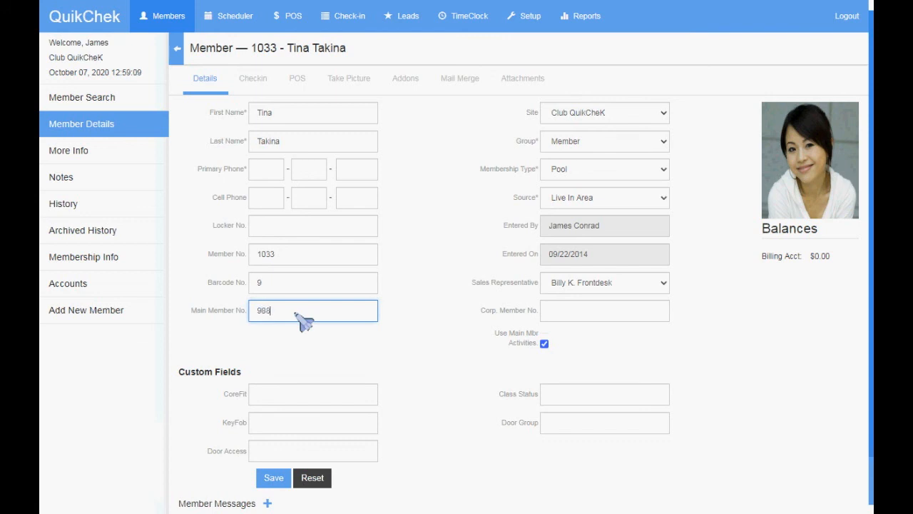
click(271, 480)
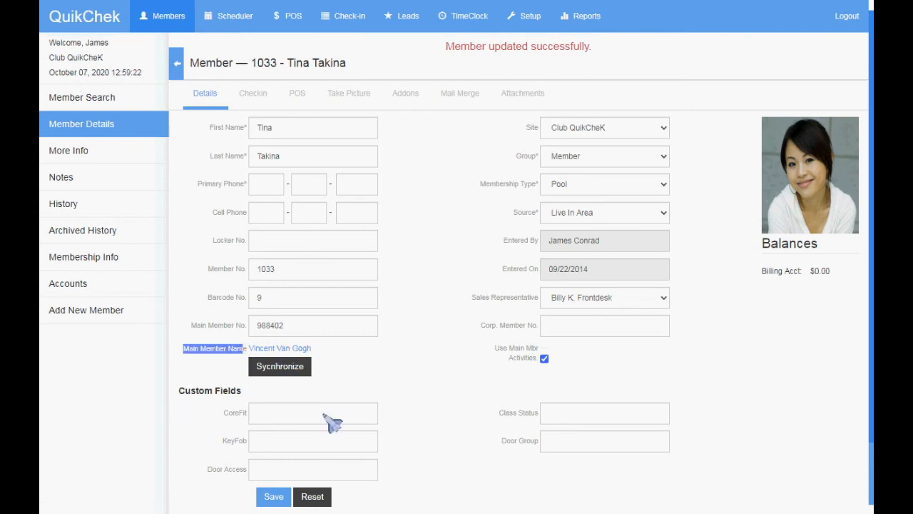
click(286, 367)
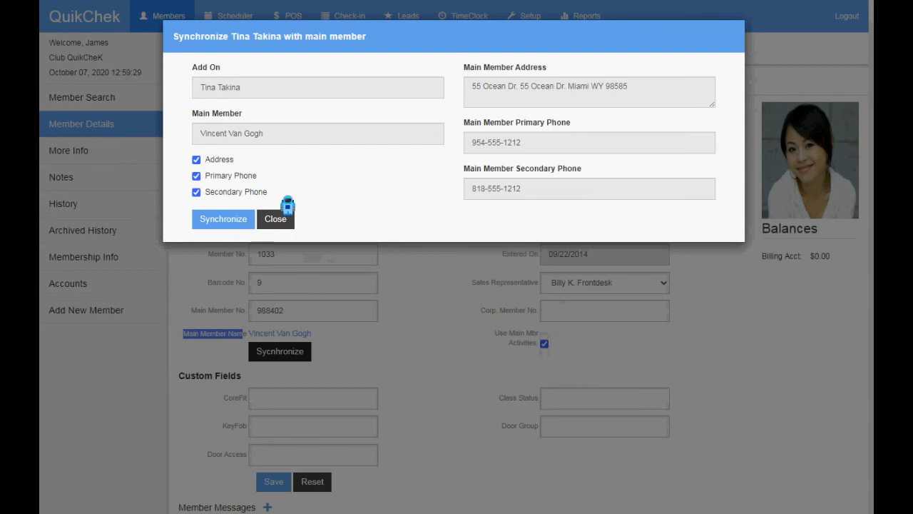
Step: Synchronize only the address from the main member, leaving Primary and Secondary Phone unchecked
drag(646, 90, 471, 88)
drag(522, 143, 446, 151)
drag(519, 190, 460, 191)
drag(265, 134, 198, 134)
click(219, 137)
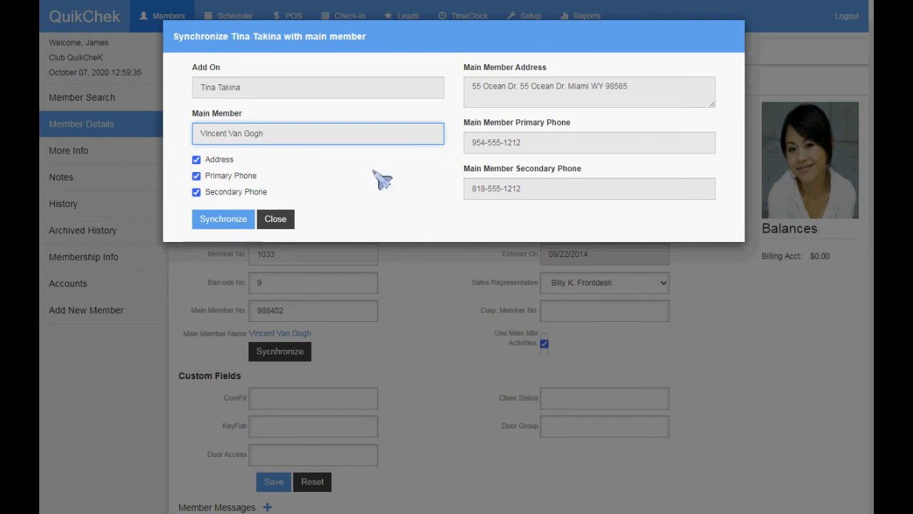
click(205, 194)
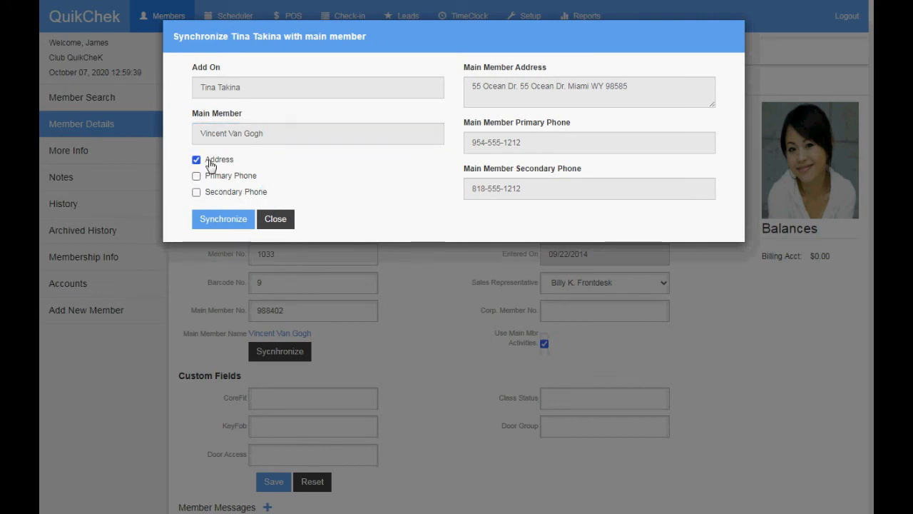
click(223, 221)
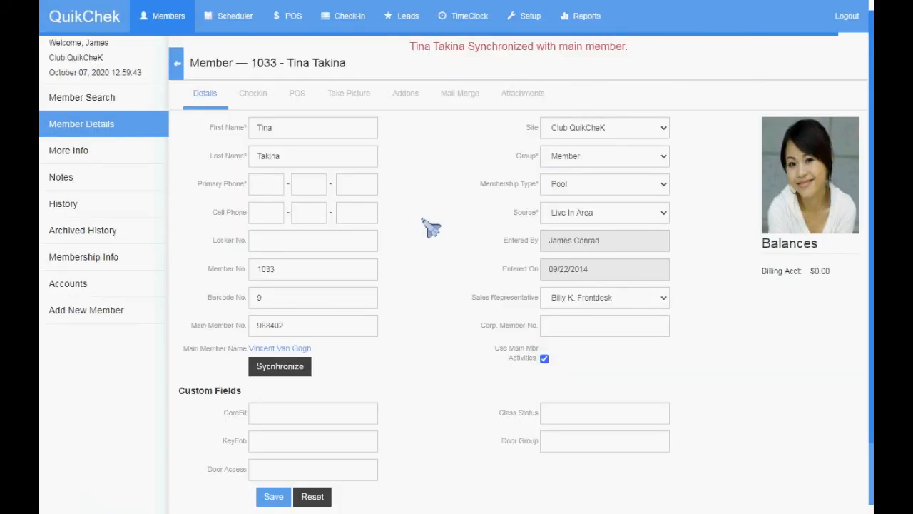
drag(414, 48, 647, 53)
click(647, 53)
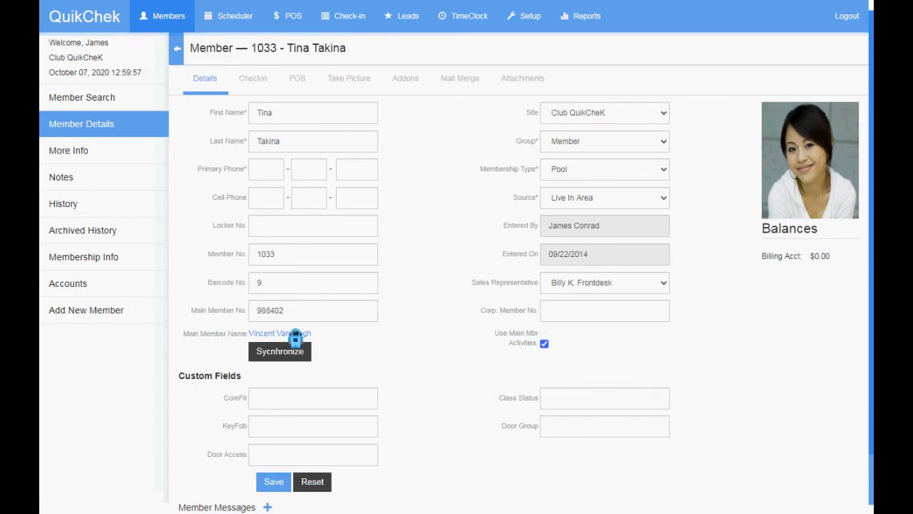
click(286, 333)
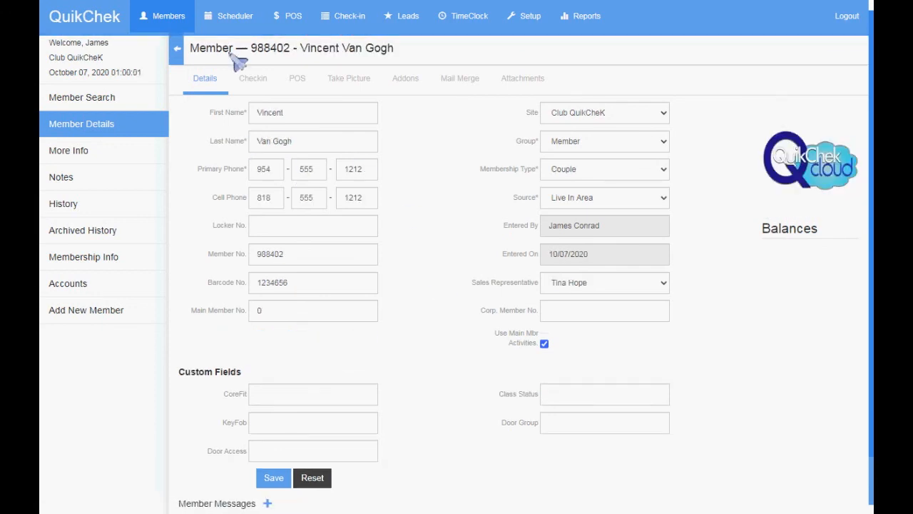
drag(302, 56, 428, 57)
click(416, 130)
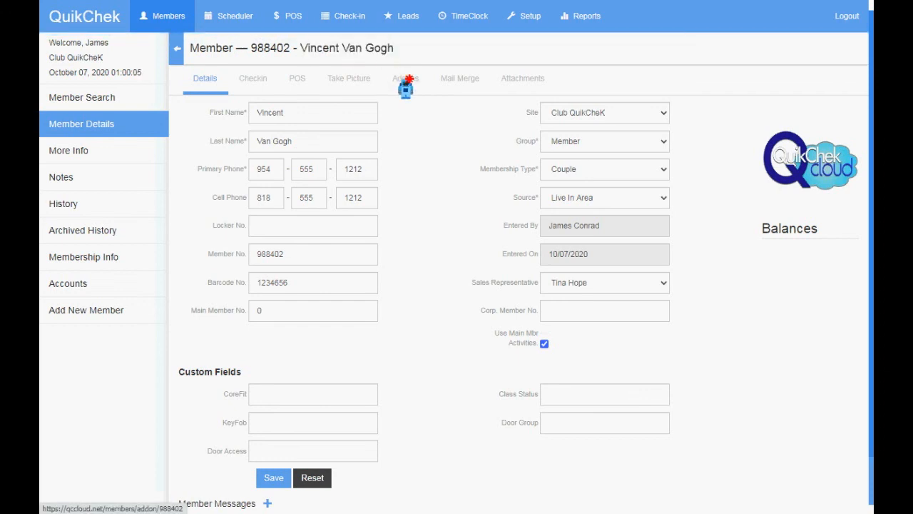
click(405, 80)
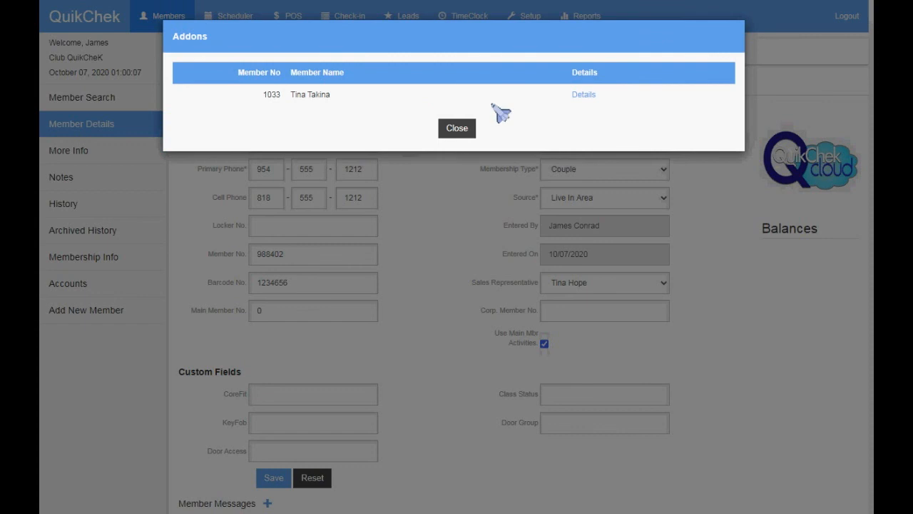
click(584, 94)
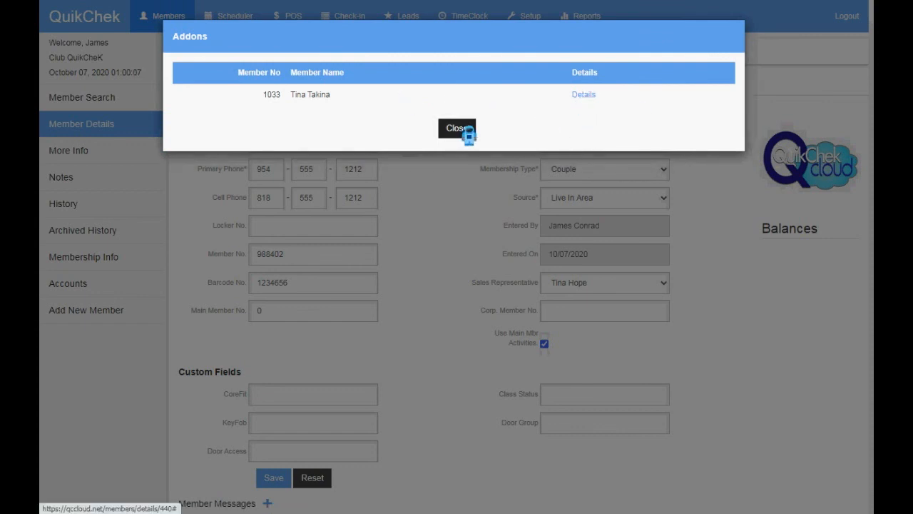
click(584, 95)
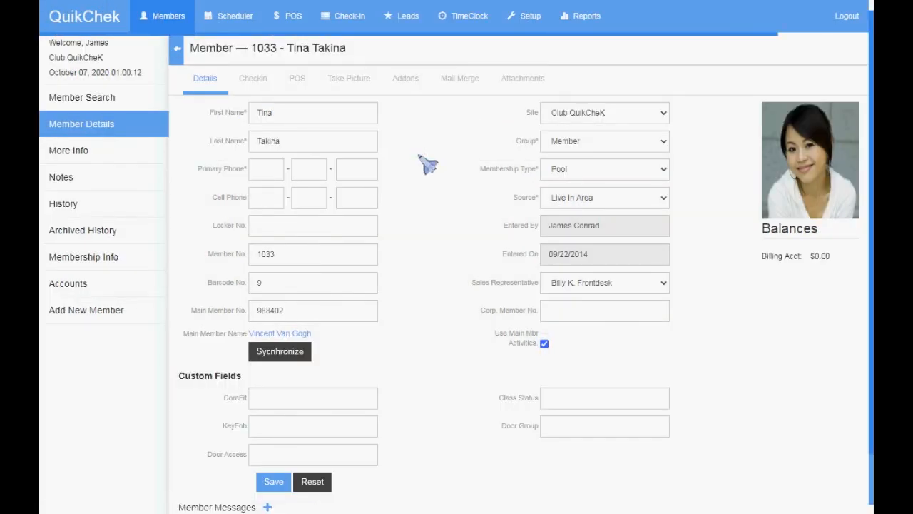
Step: Open the main member's record, review its Corp. Member No. field, then return to Member Search
click(287, 333)
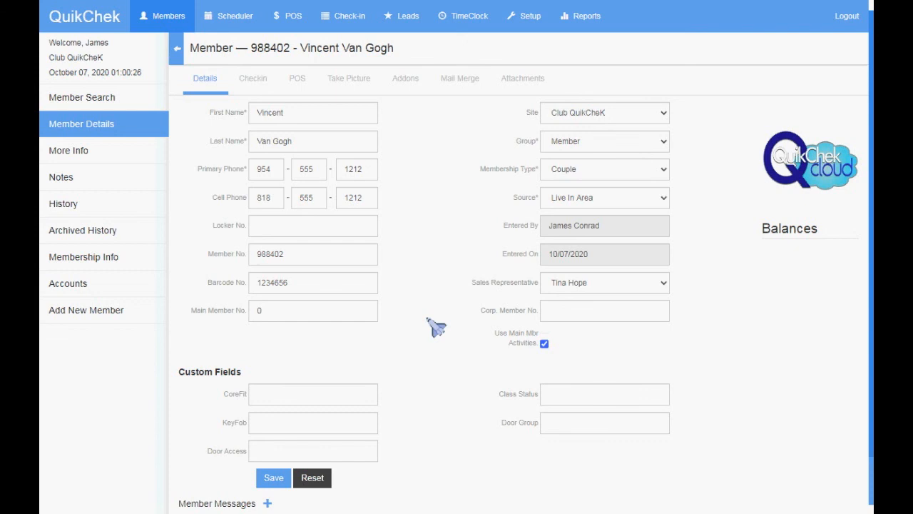
click(570, 314)
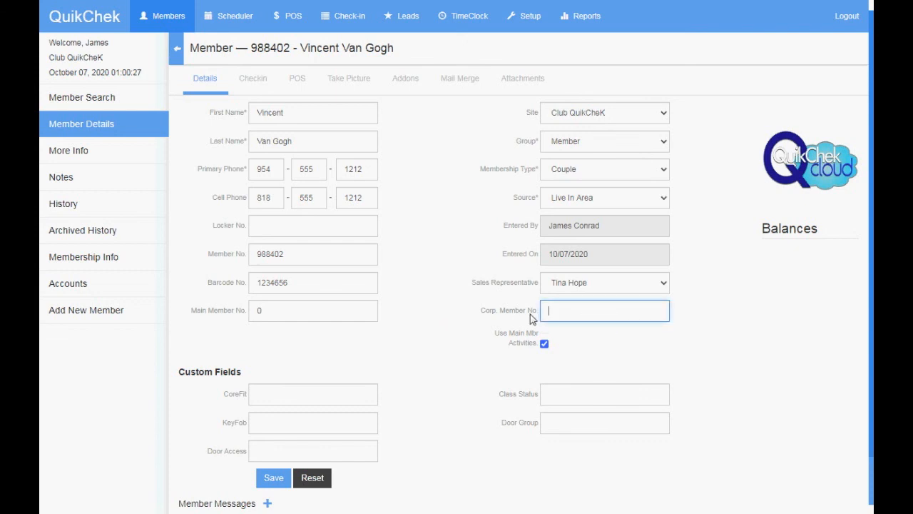
drag(483, 312, 502, 311)
click(485, 316)
drag(500, 314, 529, 313)
click(501, 313)
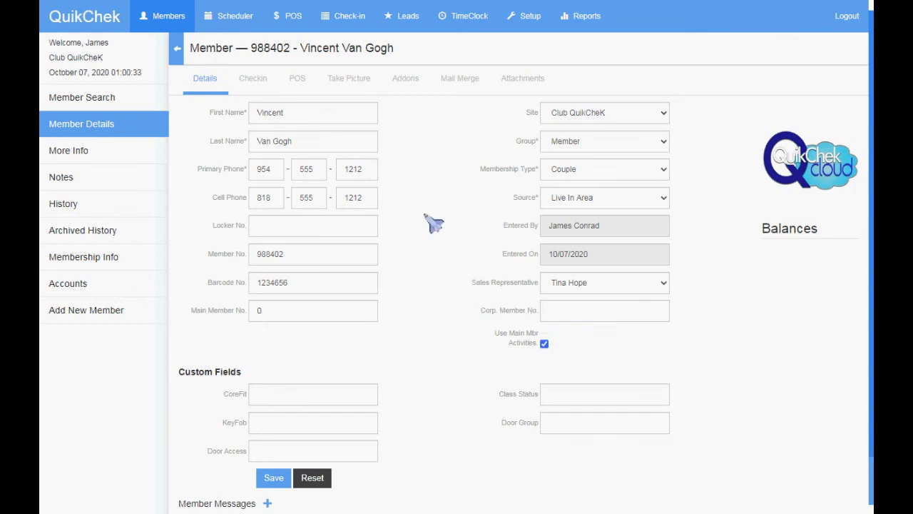
right_click(112, 96)
click(145, 111)
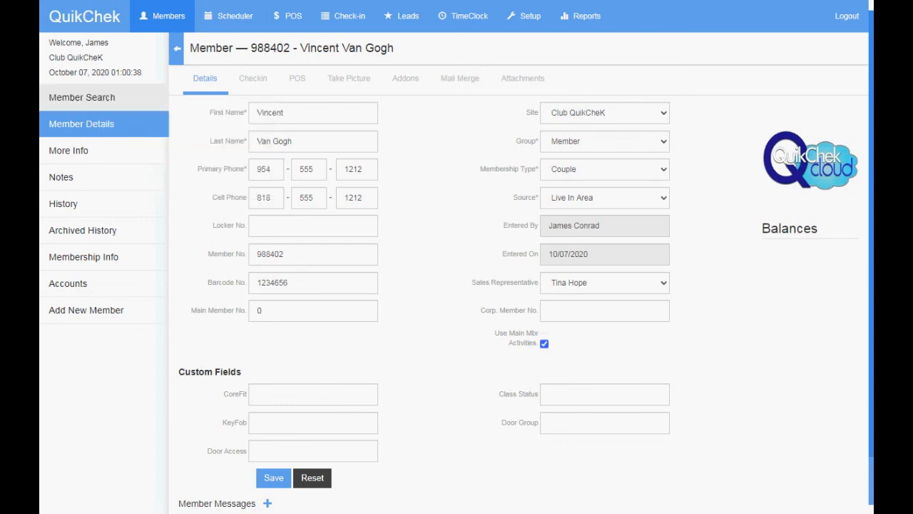